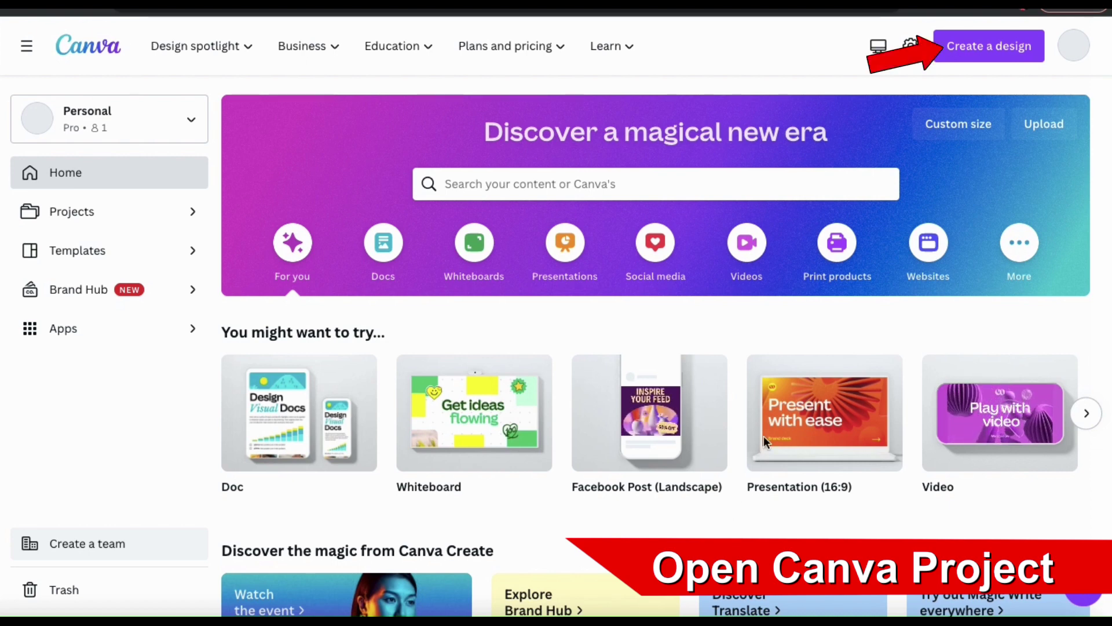
- Create a new blank square Instagram Post from the Create a design list
{"action": "left_click", "coordinate": [988, 59]}
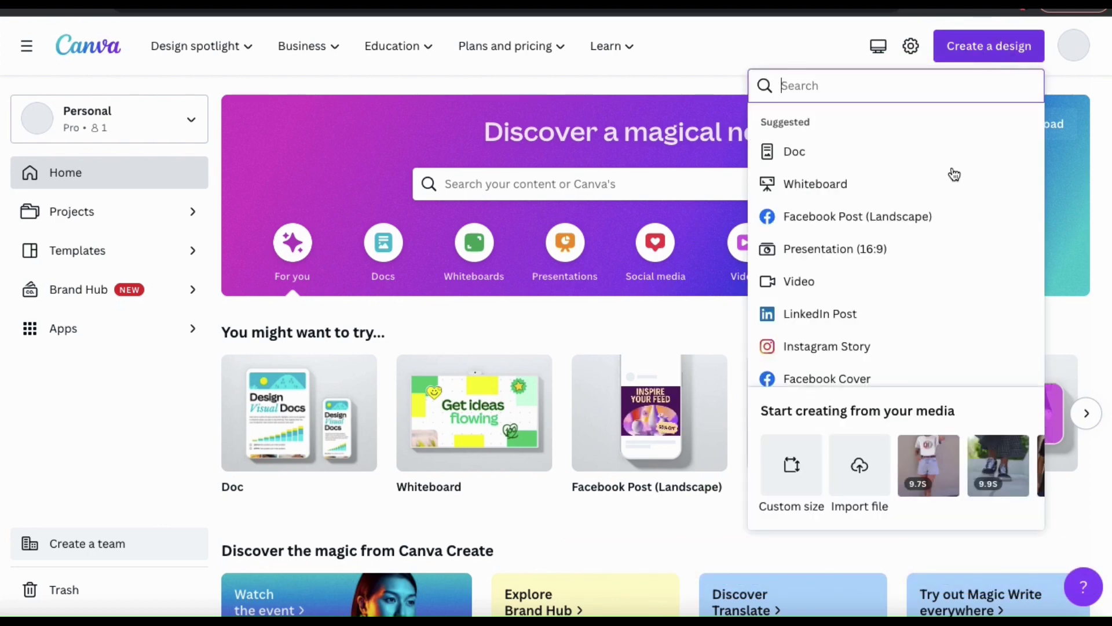
{"action": "scroll", "coordinate": [924, 315], "scroll_direction": "down", "scroll_amount": 3}
{"action": "scroll", "coordinate": [924, 313], "scroll_direction": "up", "scroll_amount": 1}
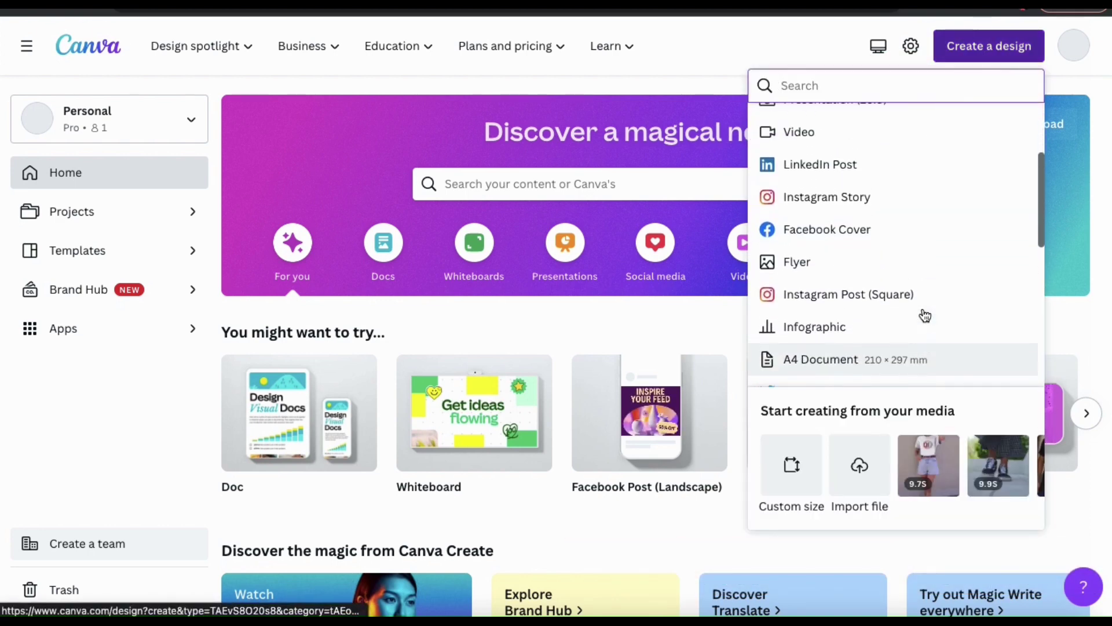
{"action": "left_click", "coordinate": [924, 301]}
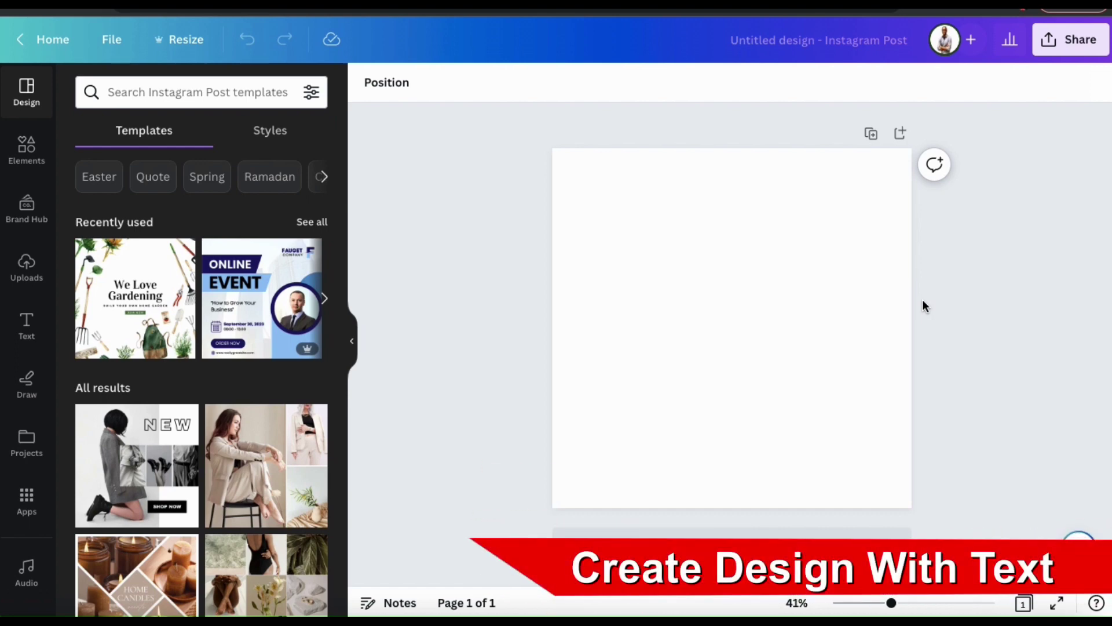
- Apply the Available in the Shop template and change the headline to 'Now Available!', widening its box to fit
{"action": "left_click_drag", "start_coordinate": [893, 605], "coordinate": [900, 603]}
{"action": "scroll", "coordinate": [262, 411], "scroll_direction": "down", "scroll_amount": 3}
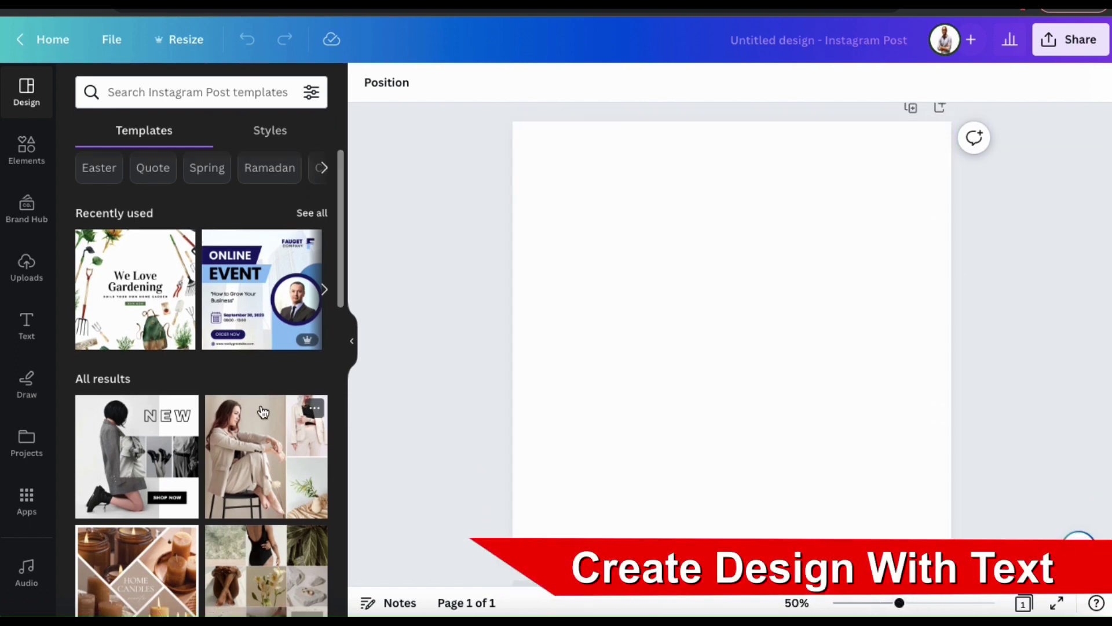
{"action": "left_click", "coordinate": [137, 515]}
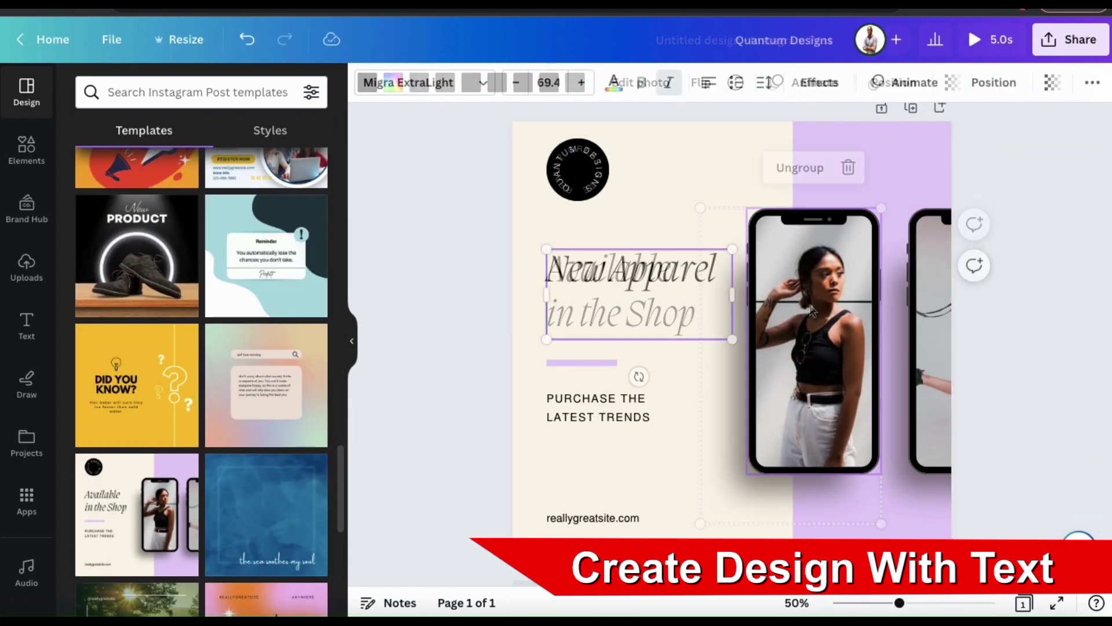
{"action": "type", "text": "Now Available!"}
{"action": "mouse_move", "coordinate": [546, 295]}
{"action": "left_mouse_down"}
{"action": "mouse_move", "coordinate": [525, 277]}
{"action": "mouse_move", "coordinate": [528, 294]}
{"action": "left_mouse_up"}
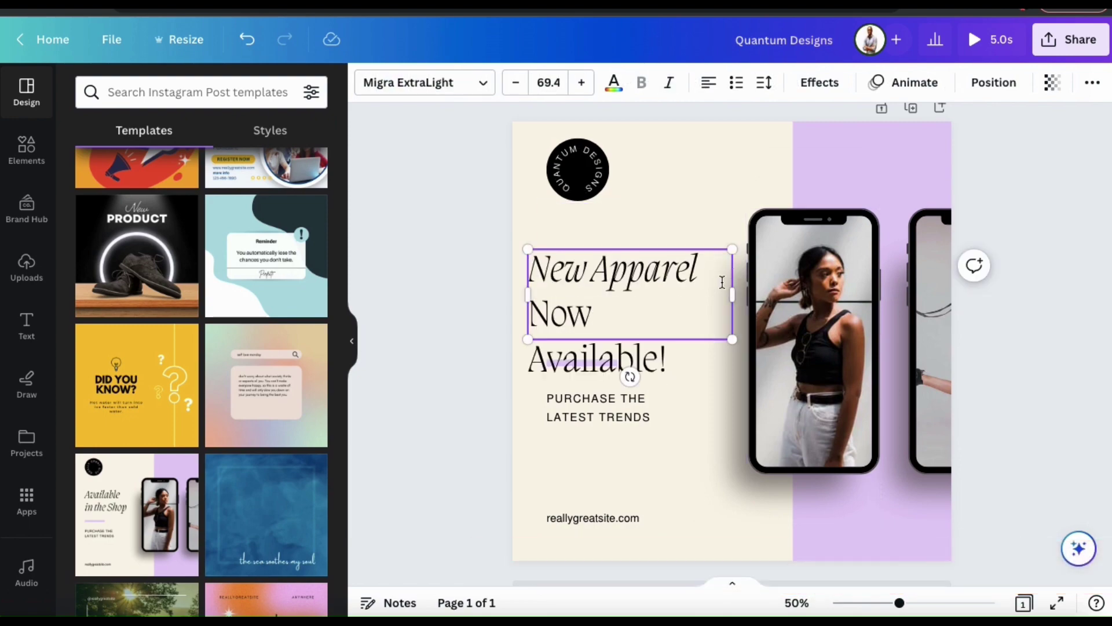
{"action": "left_click_drag", "start_coordinate": [732, 294], "coordinate": [747, 297]}
- Drop the man's photo and the t-shirt photo into the two phone frames
{"action": "left_click_drag", "start_coordinate": [111, 295], "coordinate": [814, 341]}
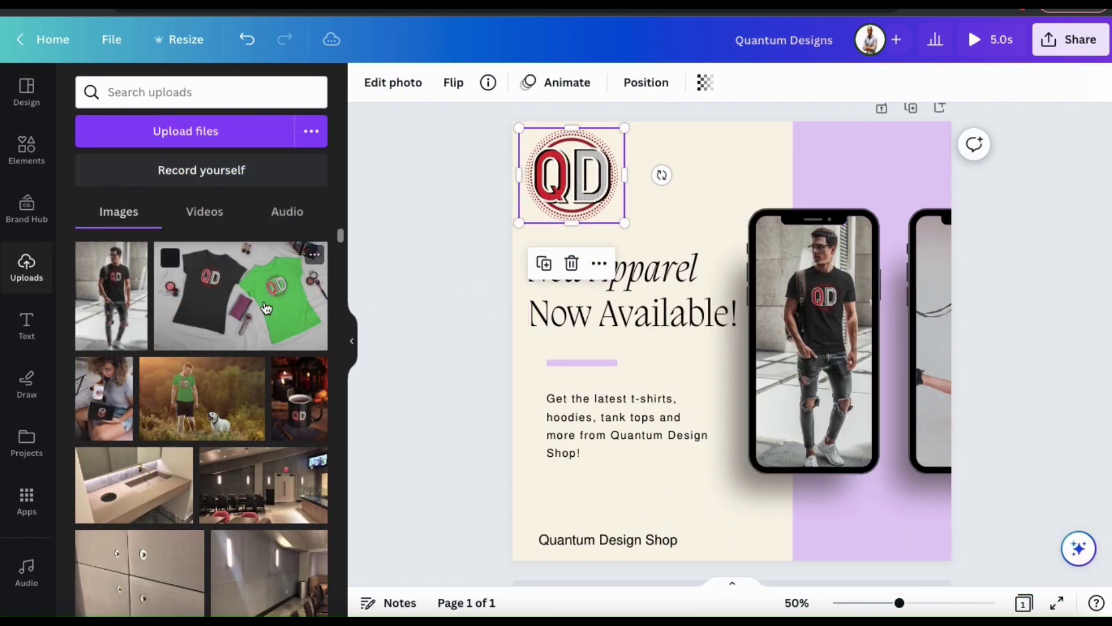
{"action": "left_click_drag", "start_coordinate": [264, 299], "coordinate": [931, 324]}
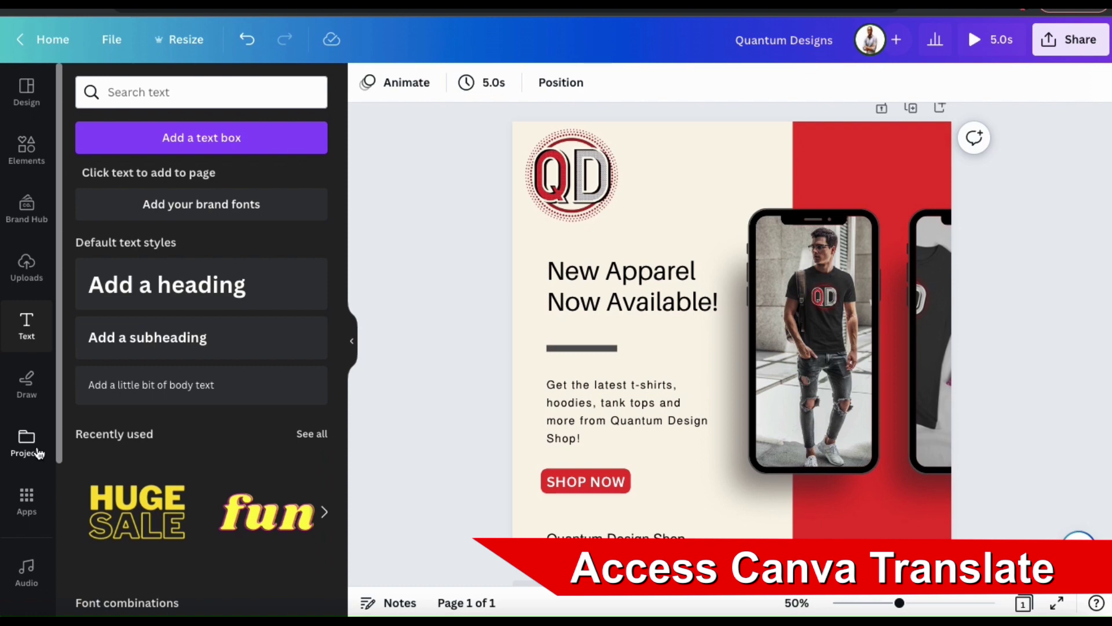
{"action": "scroll", "coordinate": [38, 452], "scroll_direction": "down", "scroll_amount": 4}
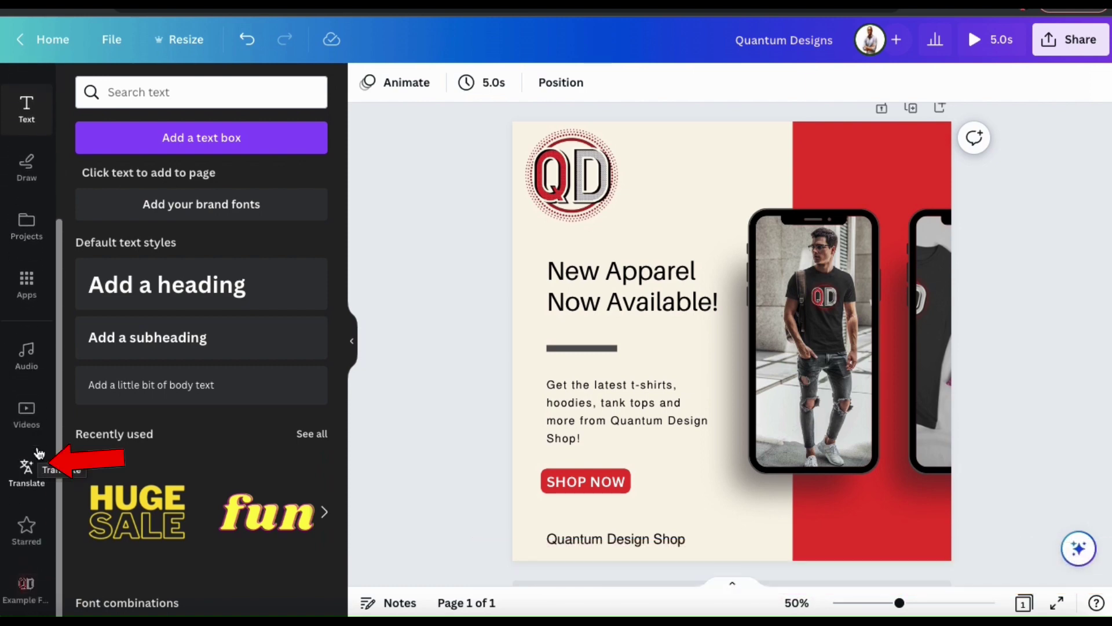
- In the Translate app, keep Automatically detect as the source, choose Spanish as the target, and apply to Page 1
{"action": "left_click", "coordinate": [28, 487]}
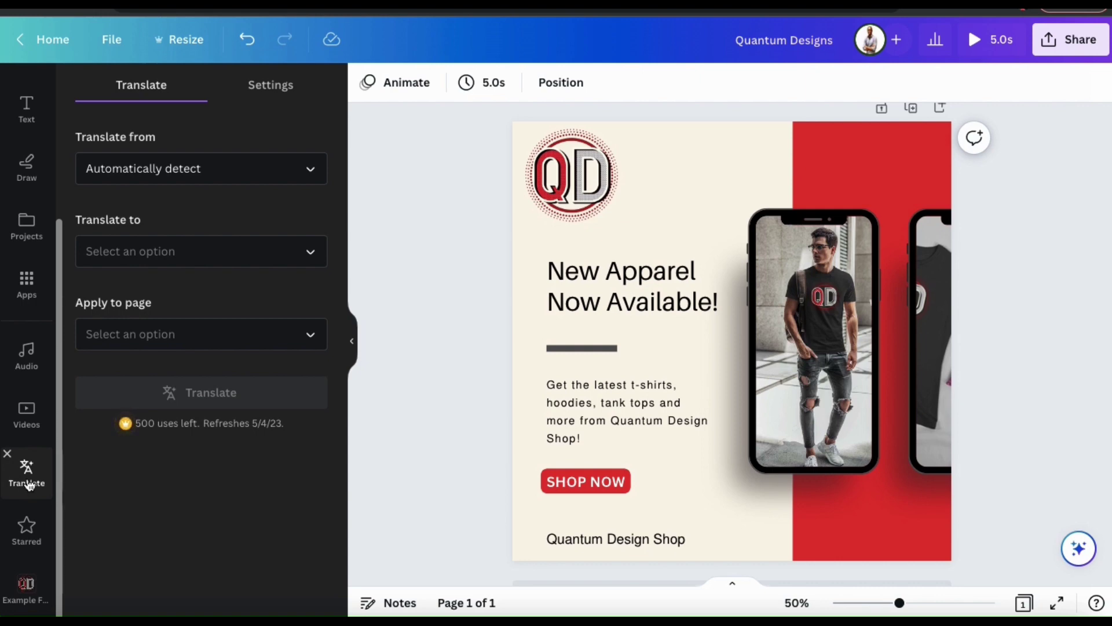
{"action": "left_click", "coordinate": [310, 173]}
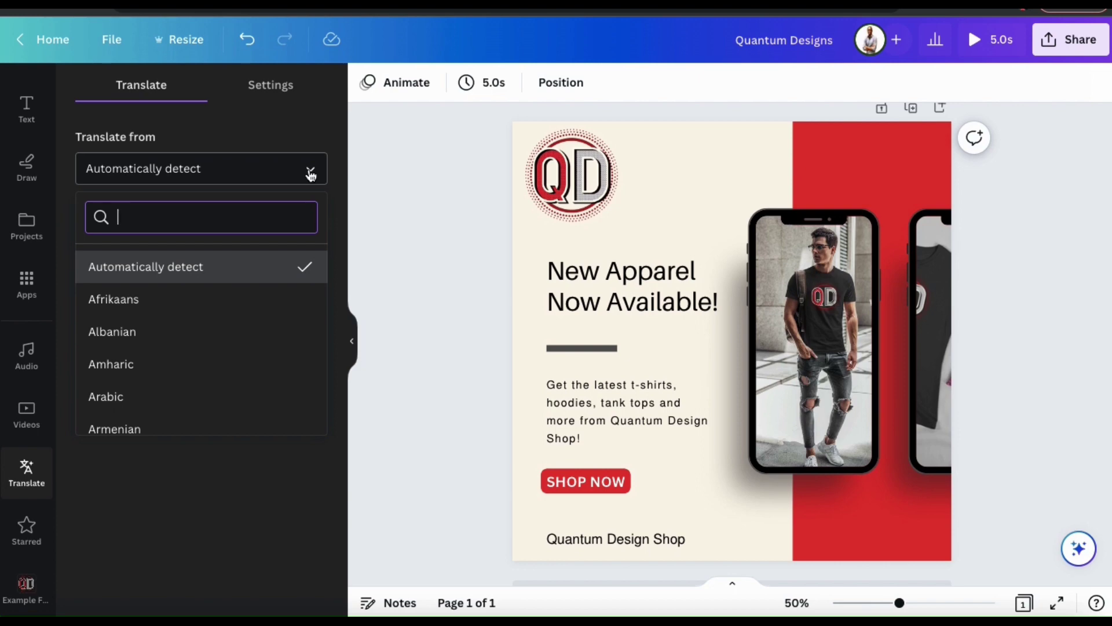
{"action": "left_click", "coordinate": [319, 142]}
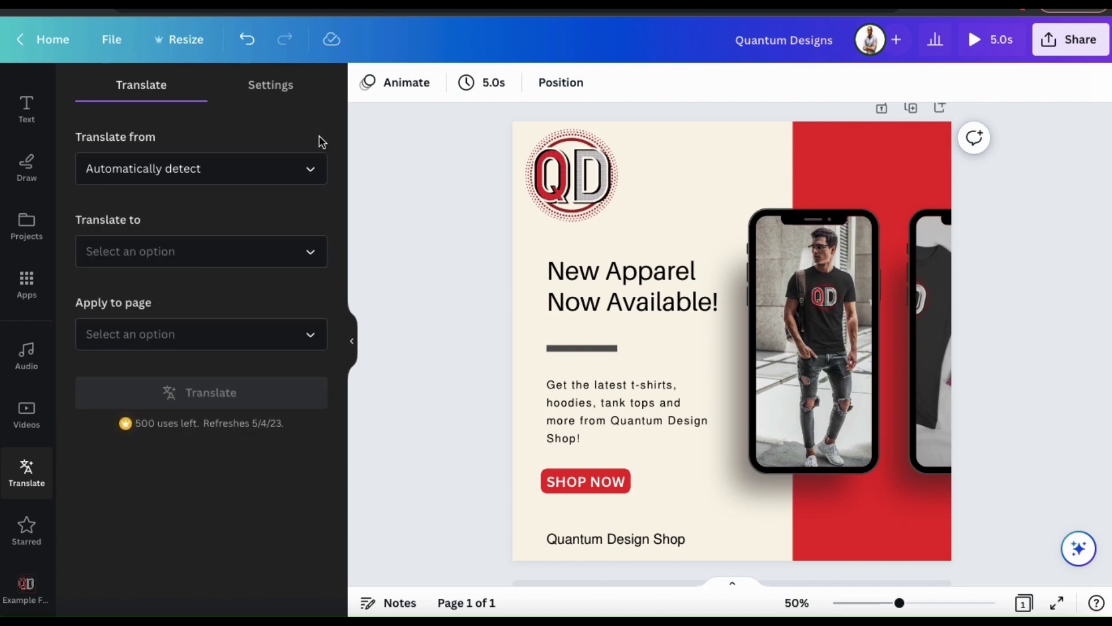
{"action": "left_click", "coordinate": [314, 257]}
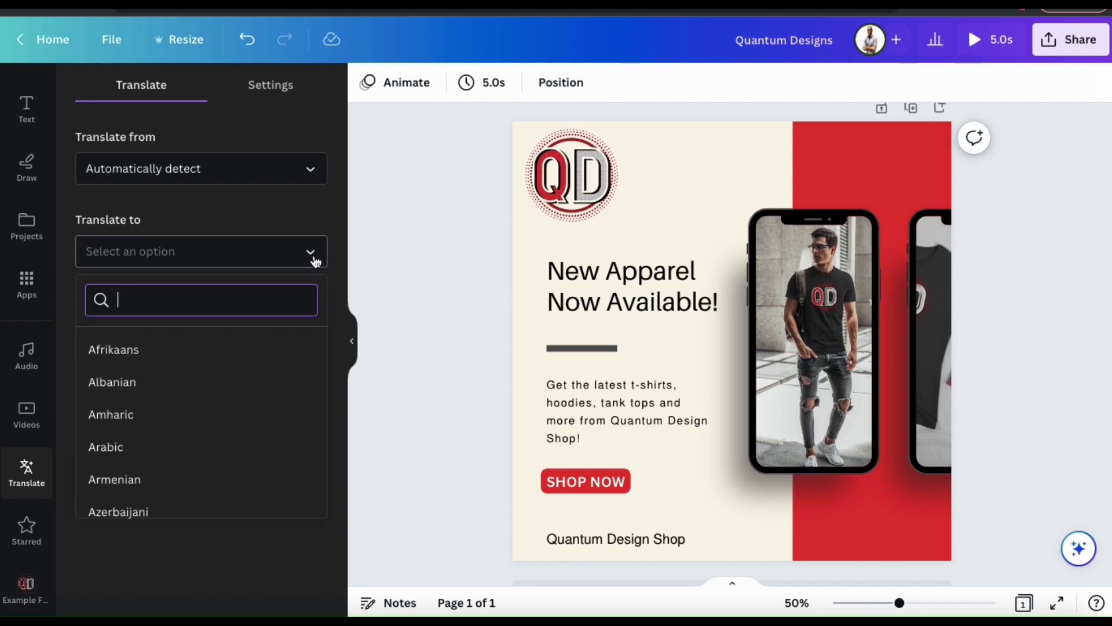
{"action": "type", "text": "S"}
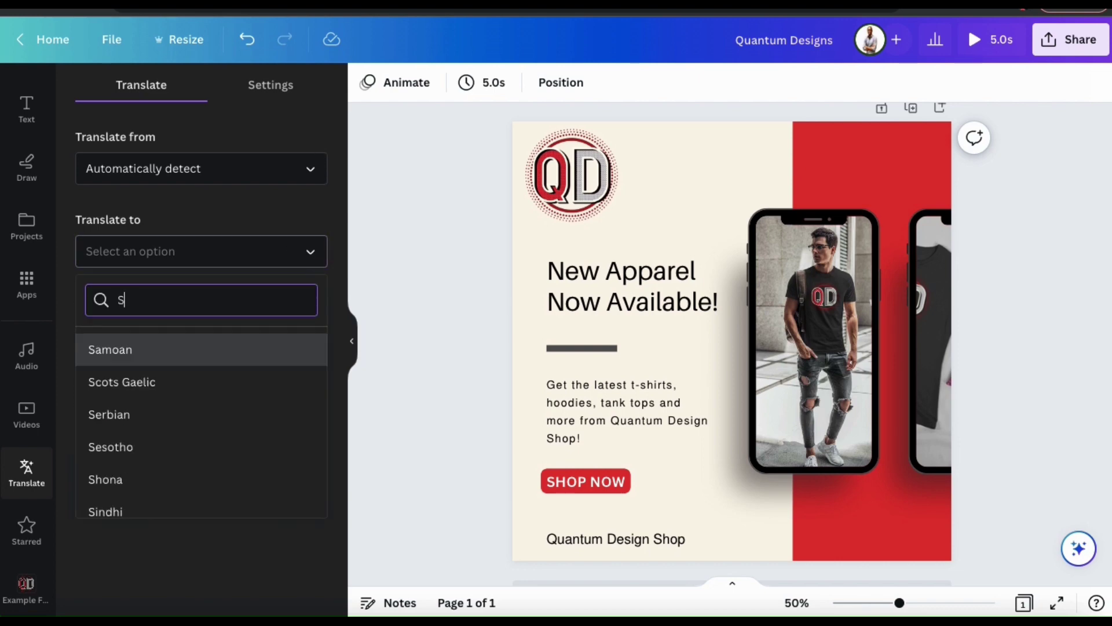
{"action": "type", "text": "panish"}
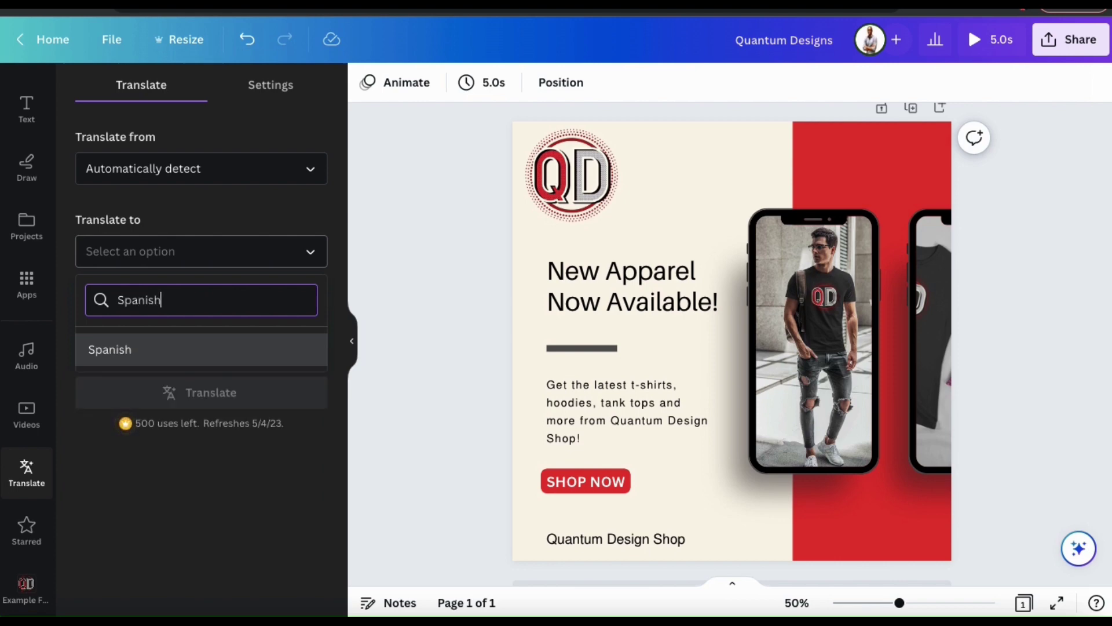
{"action": "left_click", "coordinate": [235, 355]}
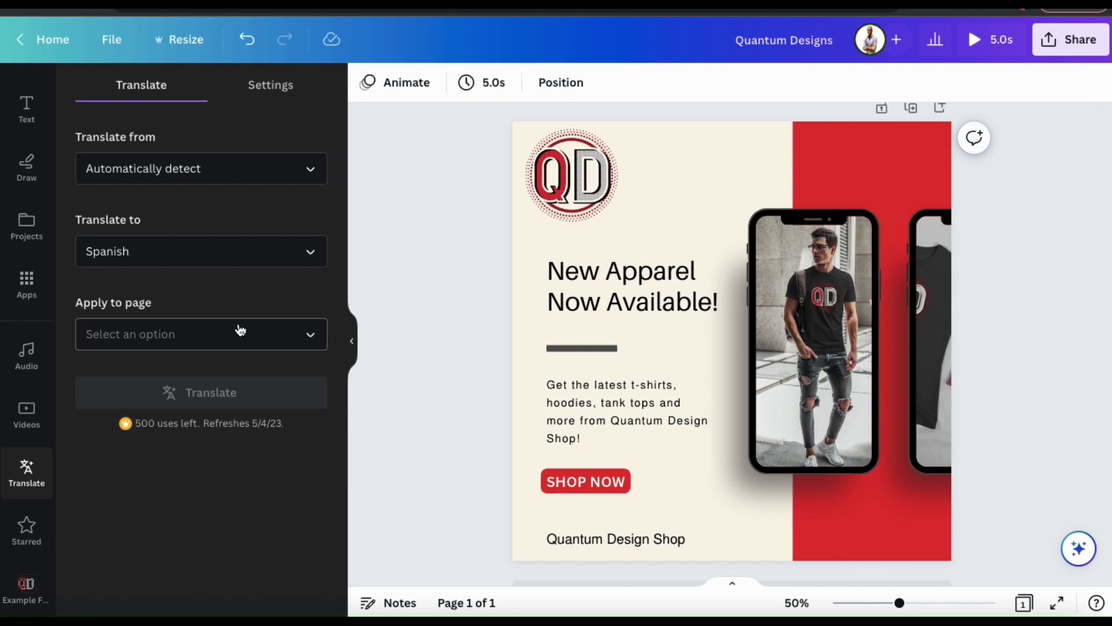
{"action": "left_click", "coordinate": [240, 331]}
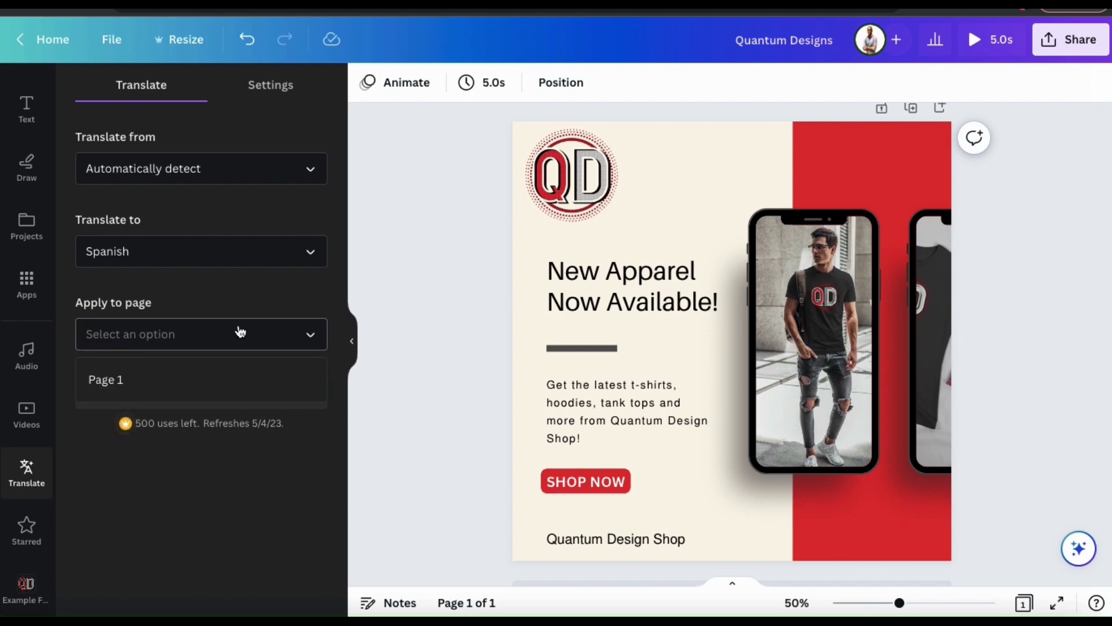
{"action": "left_click", "coordinate": [237, 389]}
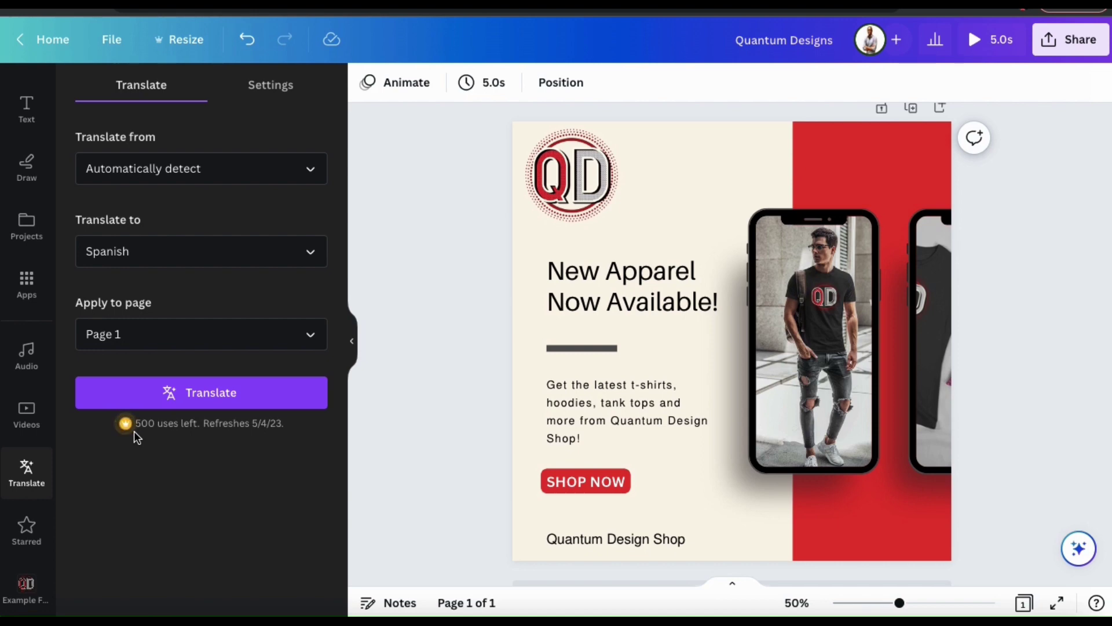
- Translate Page 1 into Spanish, adding a 'ropa nueva ¡Ya disponible!' page with a COMPRA AHORA button
{"action": "left_click", "coordinate": [186, 400]}
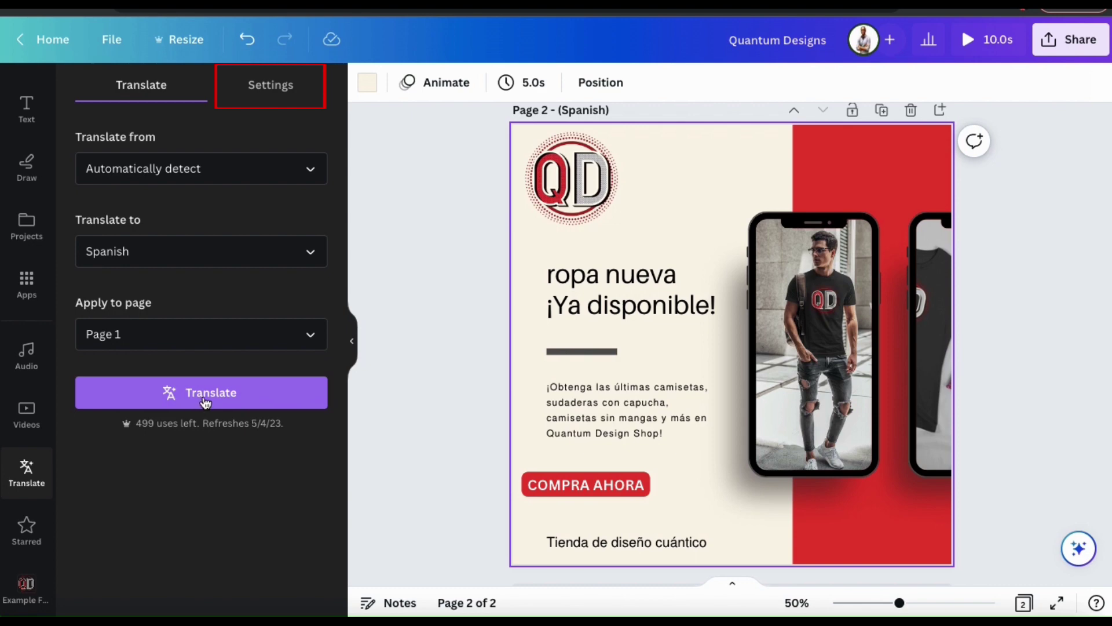
{"action": "left_click", "coordinate": [278, 88]}
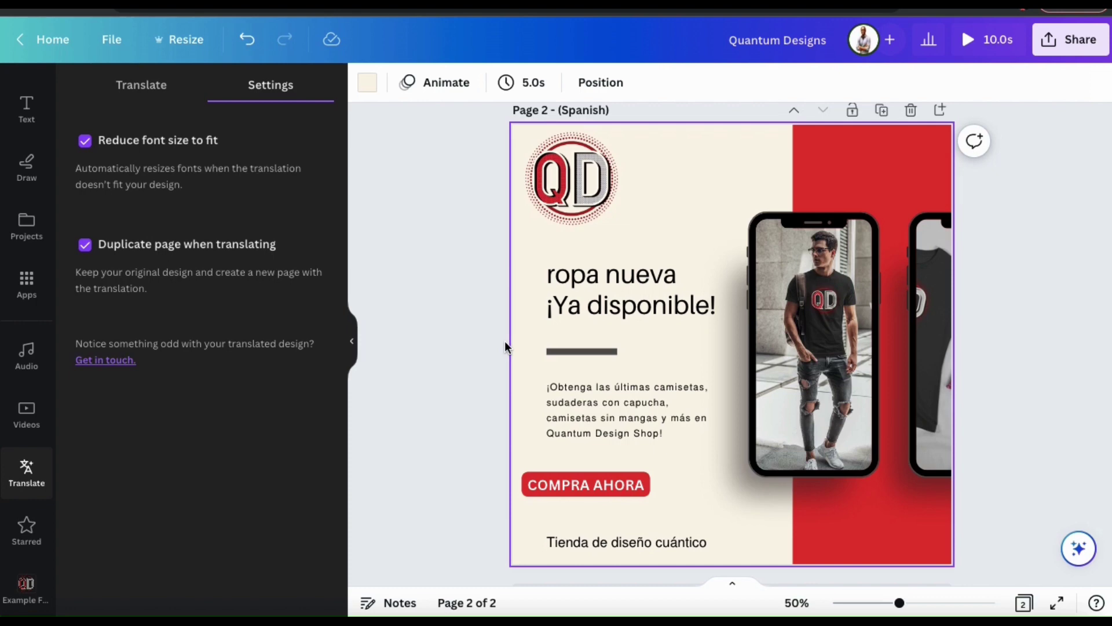
- Scroll back up through the pages to review the Spanish translation
{"action": "scroll", "coordinate": [504, 341], "scroll_direction": "up", "scroll_amount": 8}
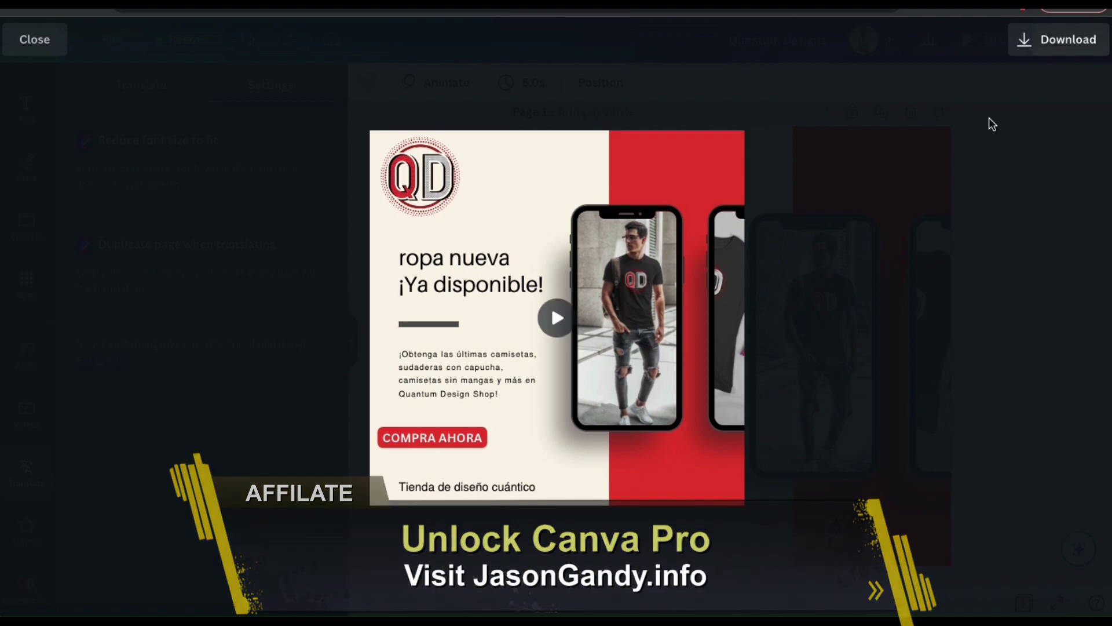
- Exit the preview and align the COMPRA AHORA button with the paragraph on the Spanish page
{"action": "key", "text": "Escape"}
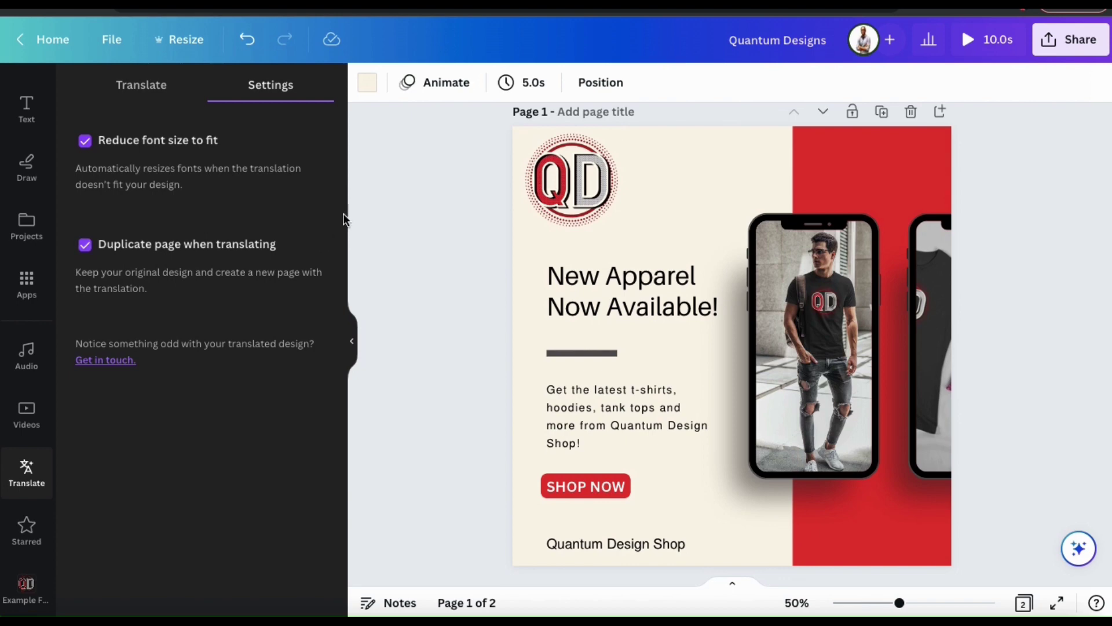
{"action": "left_click", "coordinate": [151, 97]}
{"action": "scroll", "coordinate": [481, 387], "scroll_direction": "down", "scroll_amount": 7}
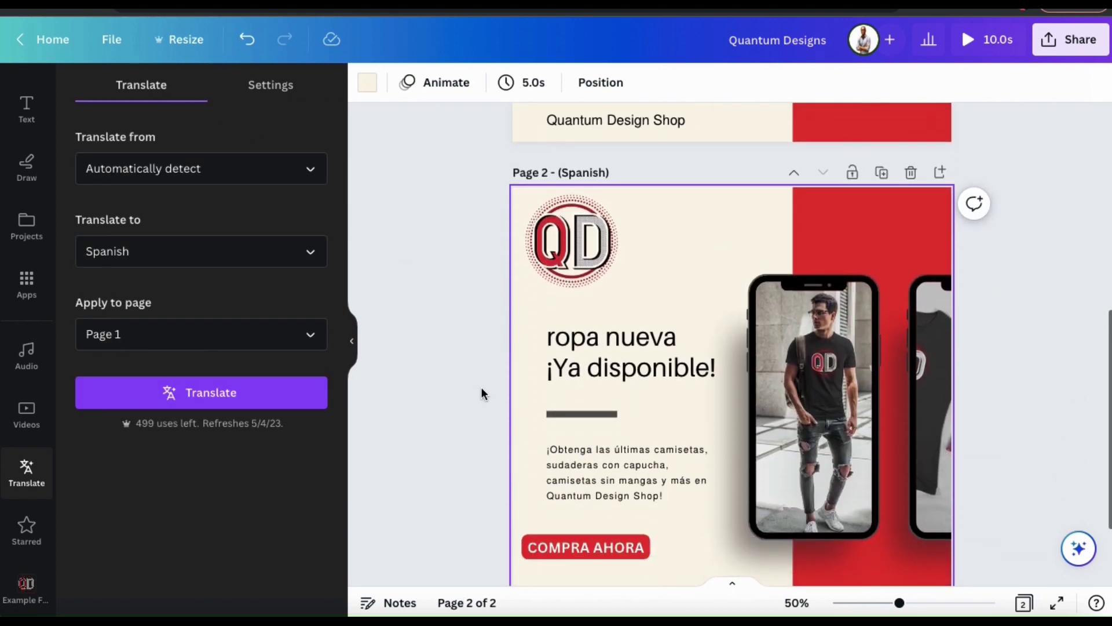
{"action": "scroll", "coordinate": [481, 387], "scroll_direction": "down", "scroll_amount": 1}
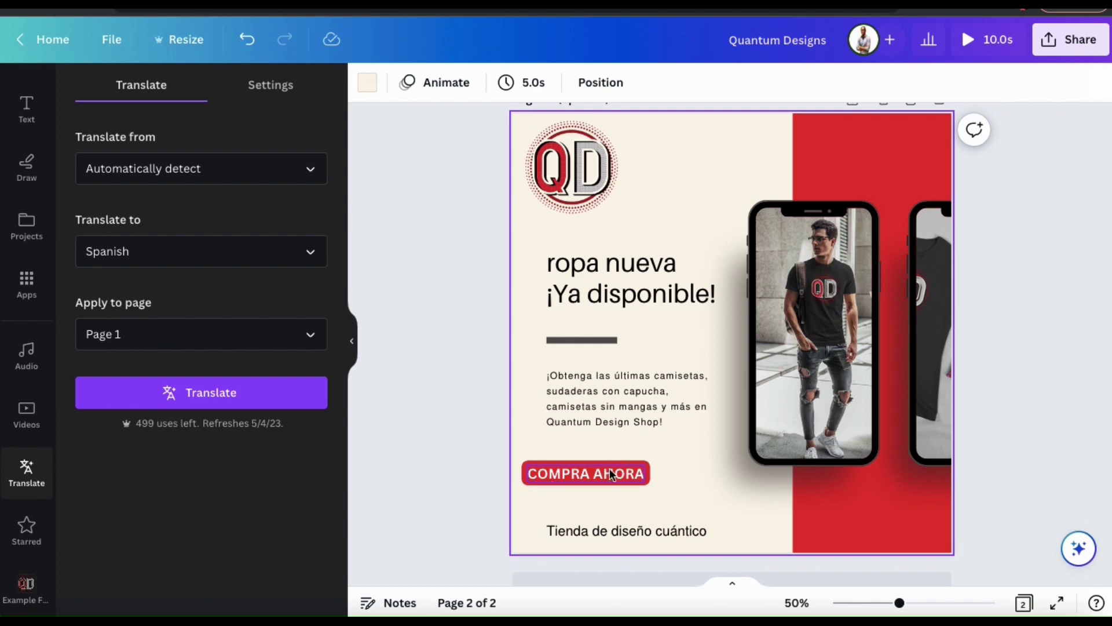
{"action": "left_click_drag", "start_coordinate": [581, 467], "coordinate": [600, 468]}
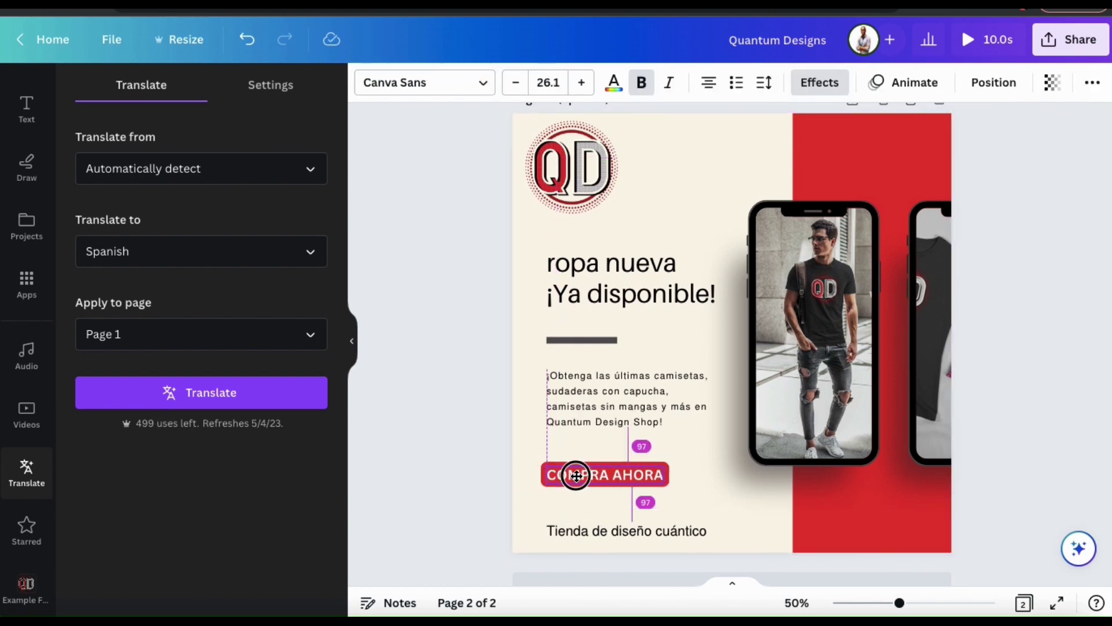
- Enlarge the Spanish body paragraph and the ropa nueva heading by their corner handles
{"action": "left_click", "coordinate": [576, 396]}
{"action": "left_click_drag", "start_coordinate": [711, 429], "coordinate": [723, 444]}
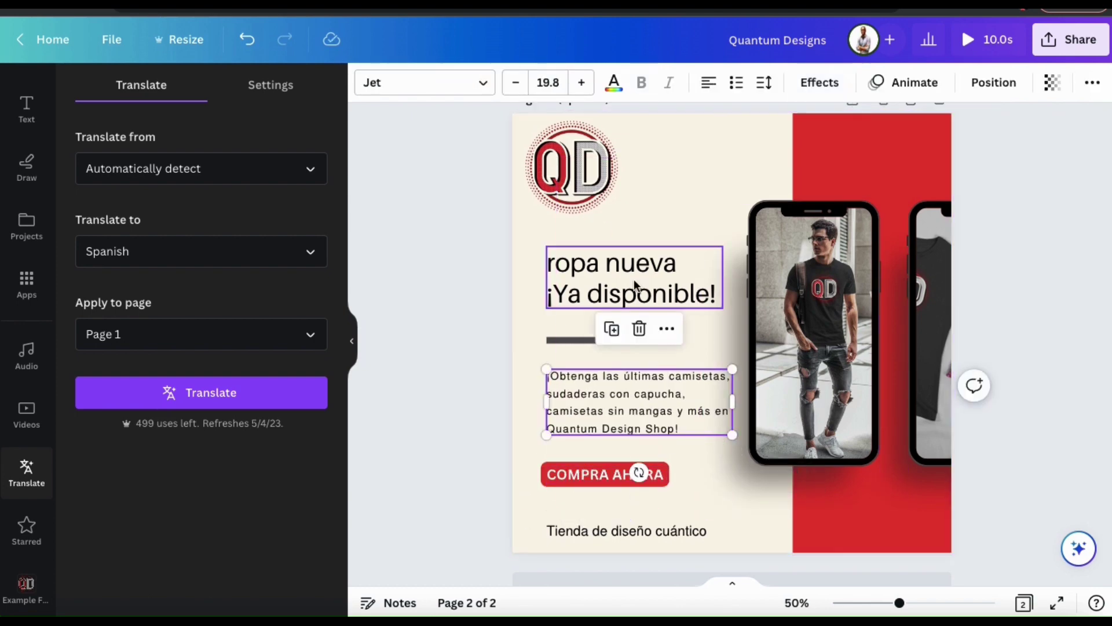
{"action": "left_click", "coordinate": [689, 275]}
{"action": "left_click_drag", "start_coordinate": [722, 246], "coordinate": [731, 233]}
{"action": "left_click", "coordinate": [1013, 198]}
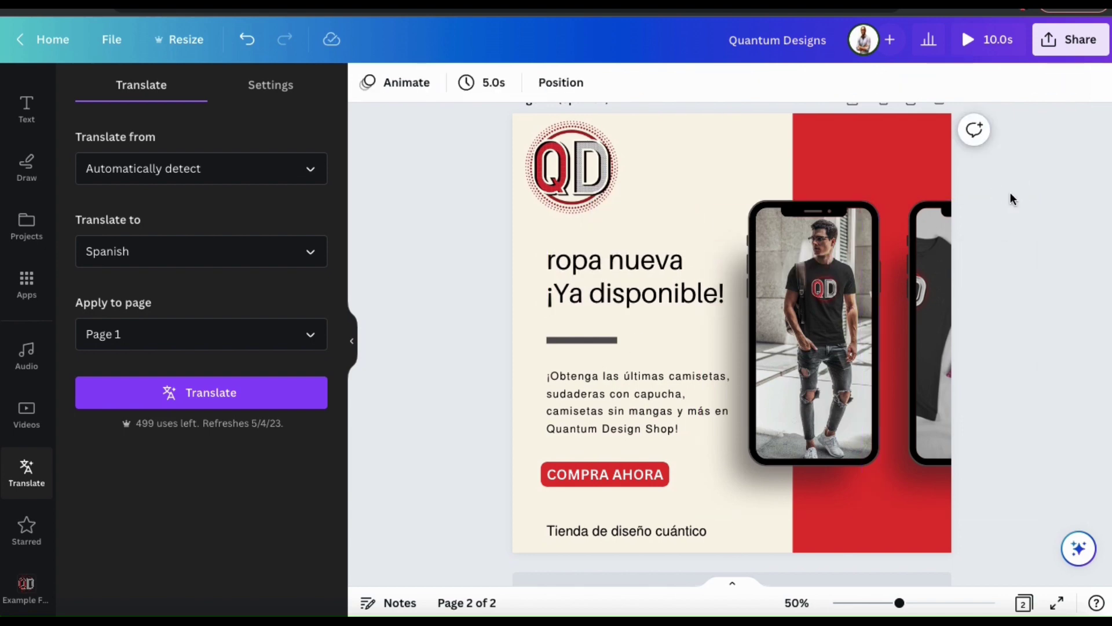
{"action": "scroll", "coordinate": [450, 384], "scroll_direction": "up", "scroll_amount": 5}
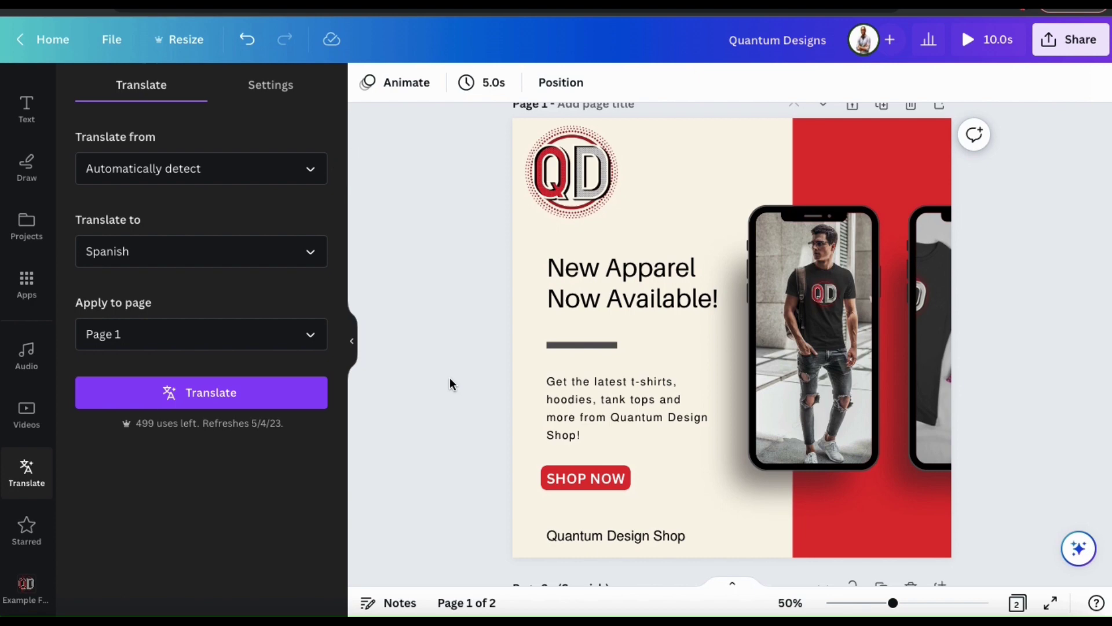
- Choose Japanese as the target language and translate Page 1 into a new Japanese page
{"action": "left_click", "coordinate": [312, 262]}
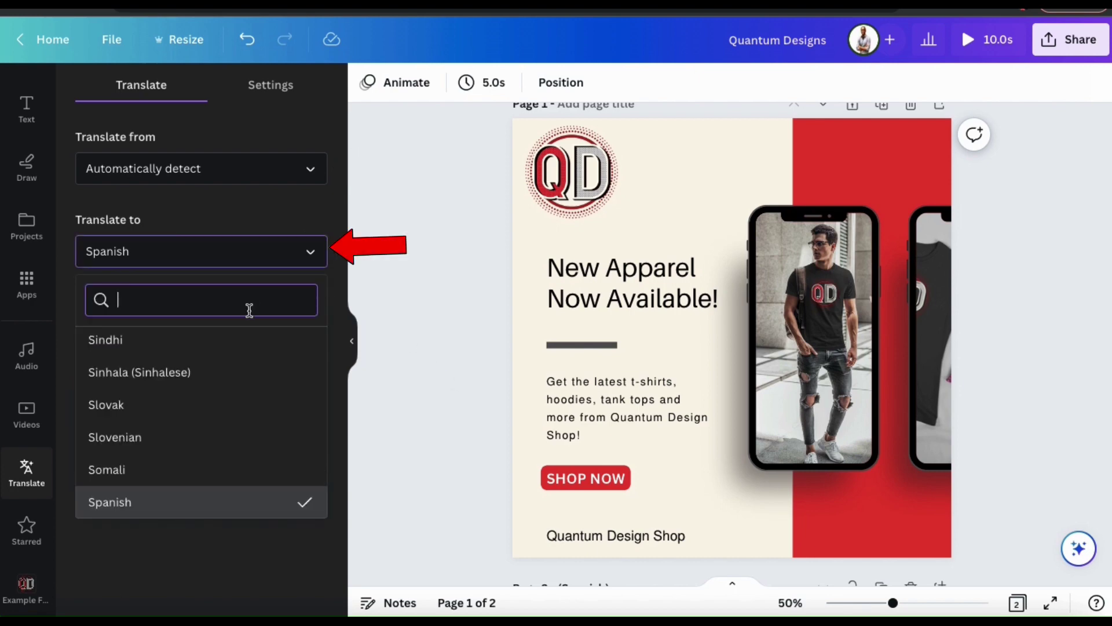
{"action": "type", "text": "Japanese"}
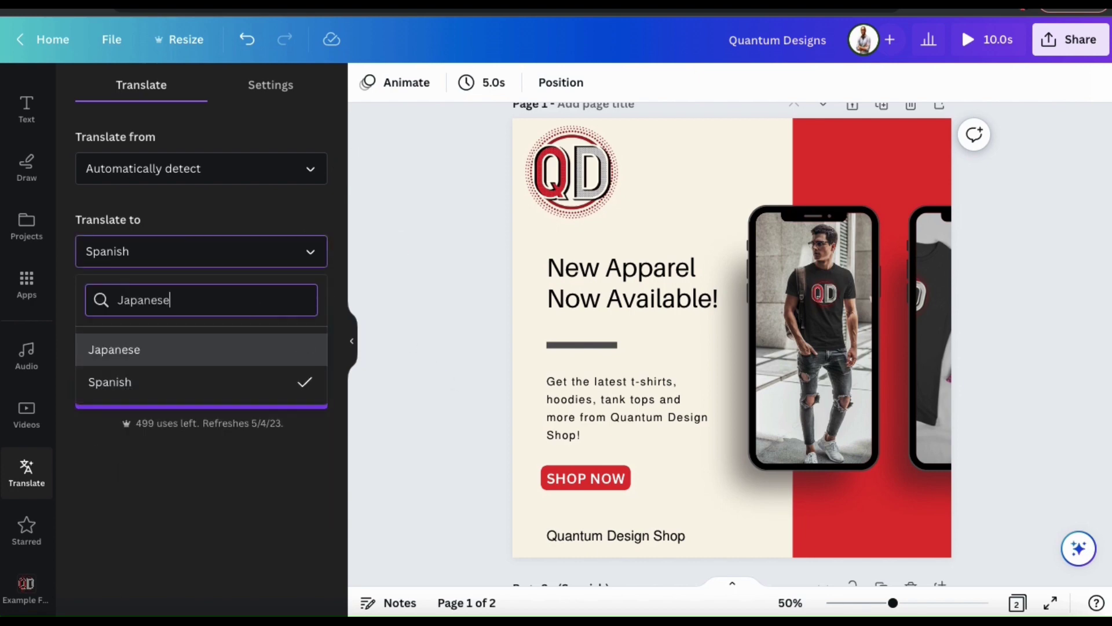
{"action": "left_click", "coordinate": [186, 351]}
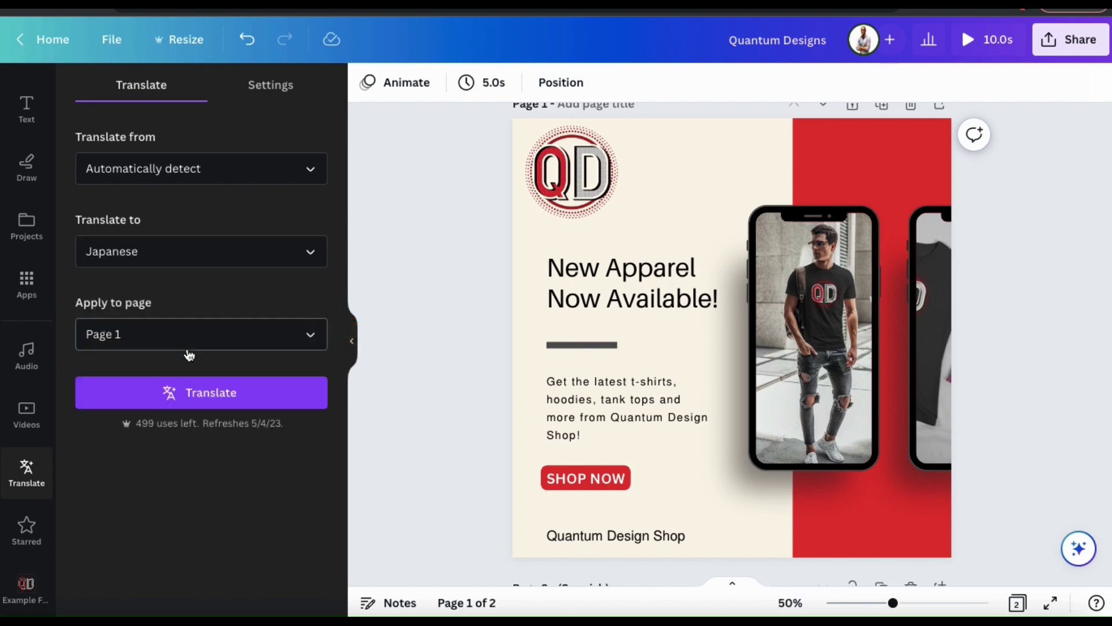
{"action": "left_click", "coordinate": [216, 392]}
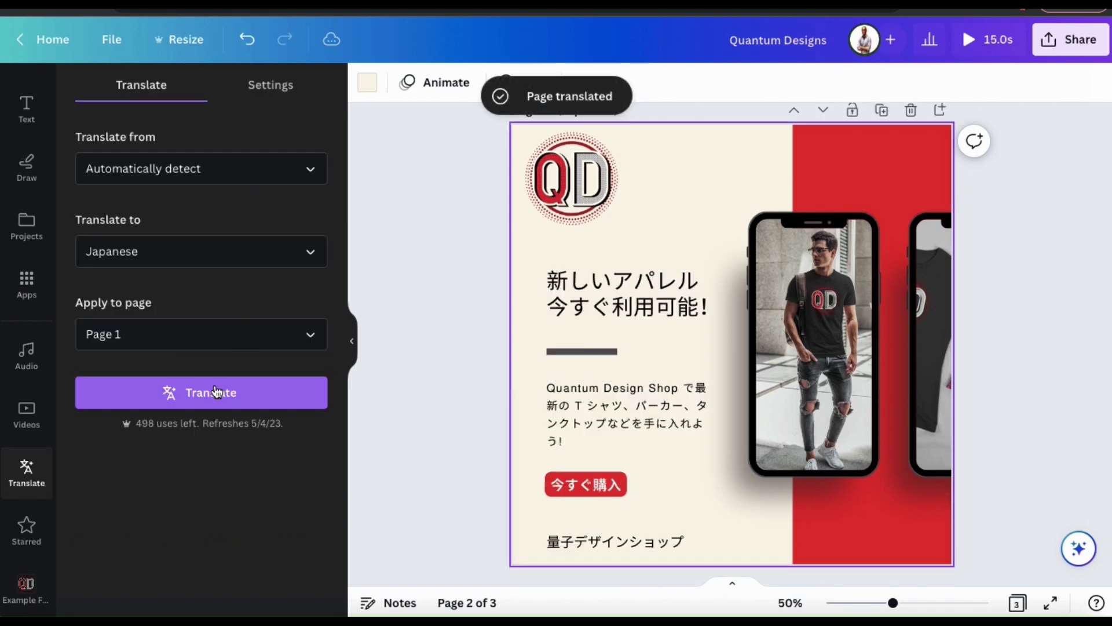
- On the Japanese page, move the divider line up slightly and enlarge the body text box
{"action": "left_click", "coordinate": [586, 351]}
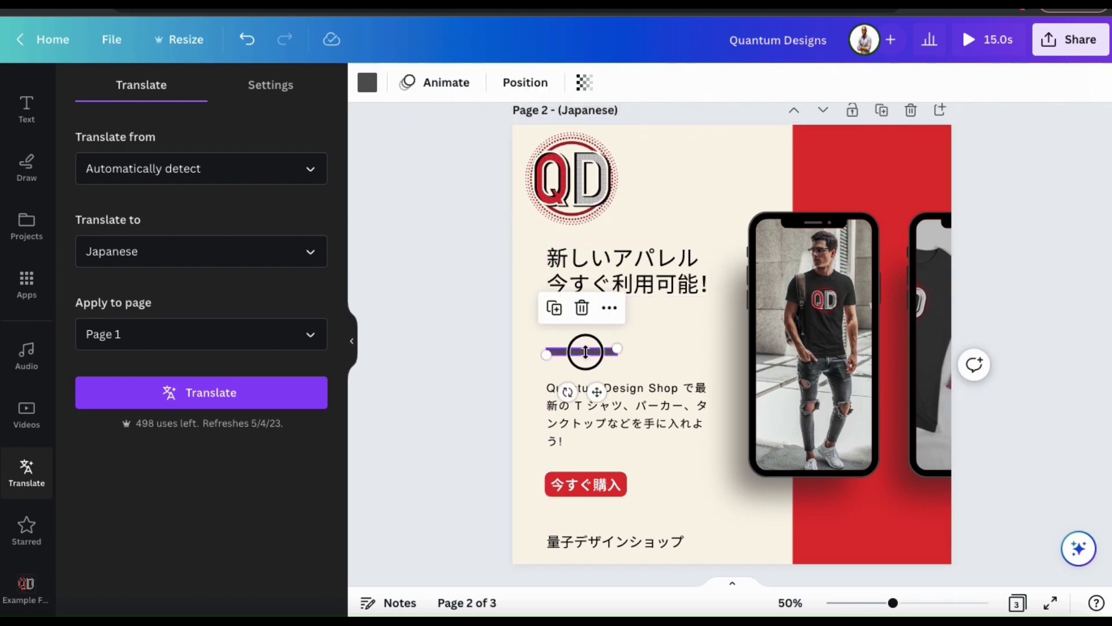
{"action": "left_click_drag", "start_coordinate": [586, 351], "coordinate": [585, 341]}
{"action": "left_click", "coordinate": [591, 390]}
{"action": "left_click_drag", "start_coordinate": [711, 442], "coordinate": [722, 442]}
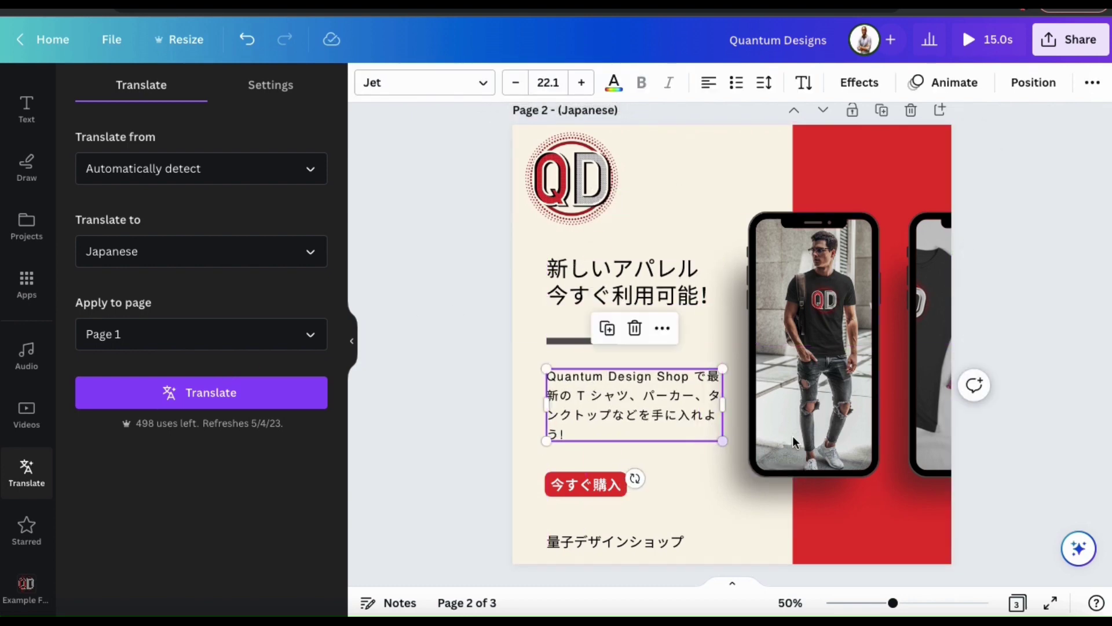
{"action": "left_click", "coordinate": [1024, 312]}
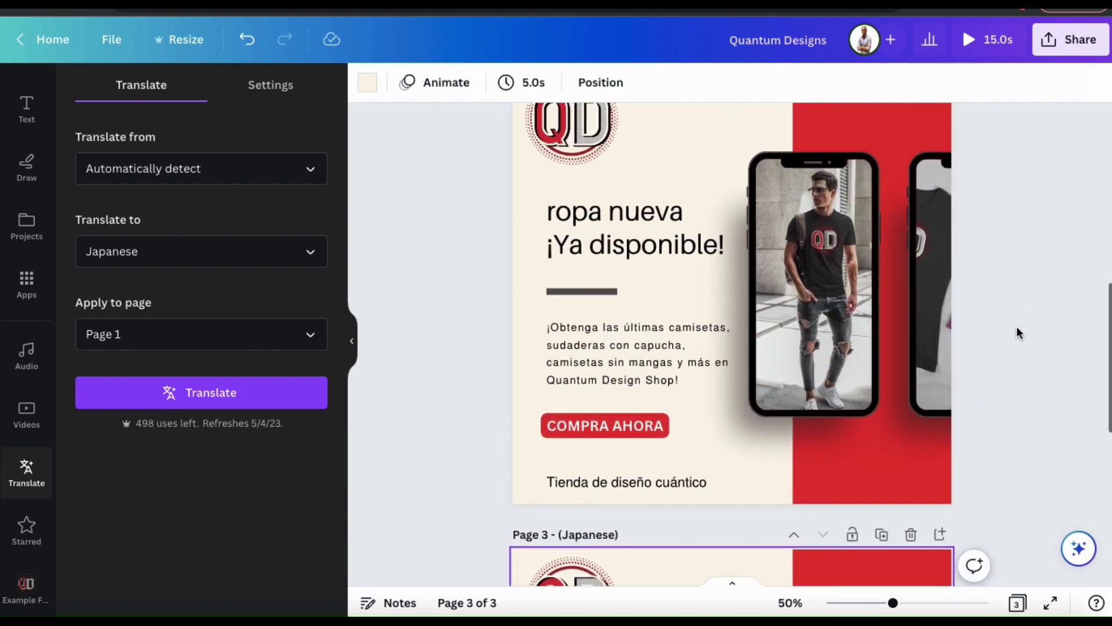
- Bring up the Share > Download settings with MP4 Video for all pages
{"action": "scroll", "coordinate": [1017, 325], "scroll_direction": "up", "scroll_amount": 5}
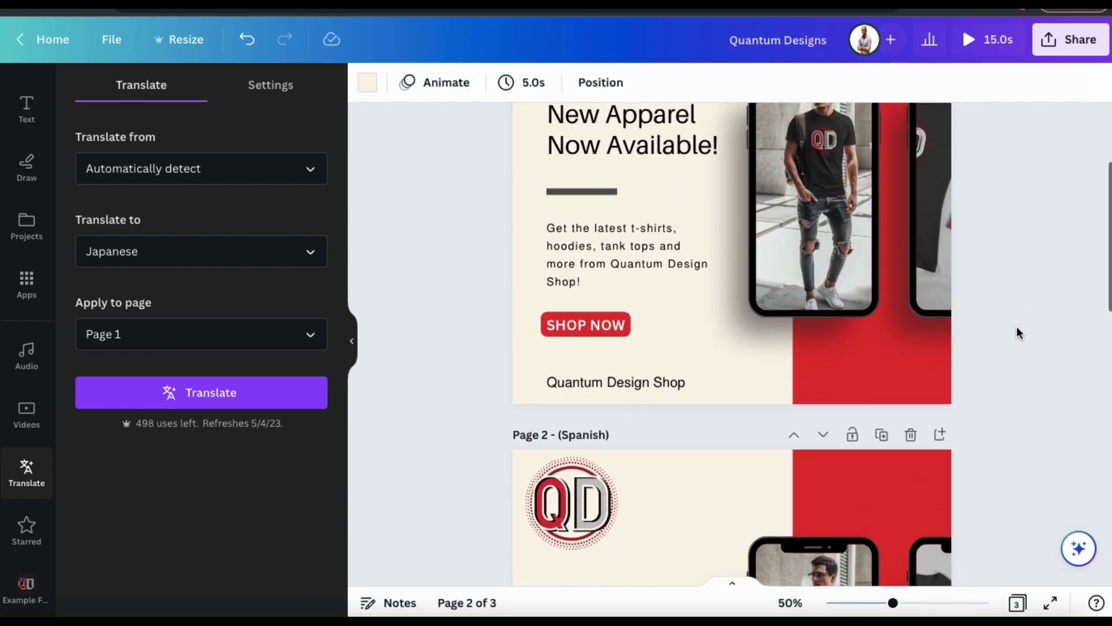
{"action": "scroll", "coordinate": [1017, 328], "scroll_direction": "up", "scroll_amount": 3}
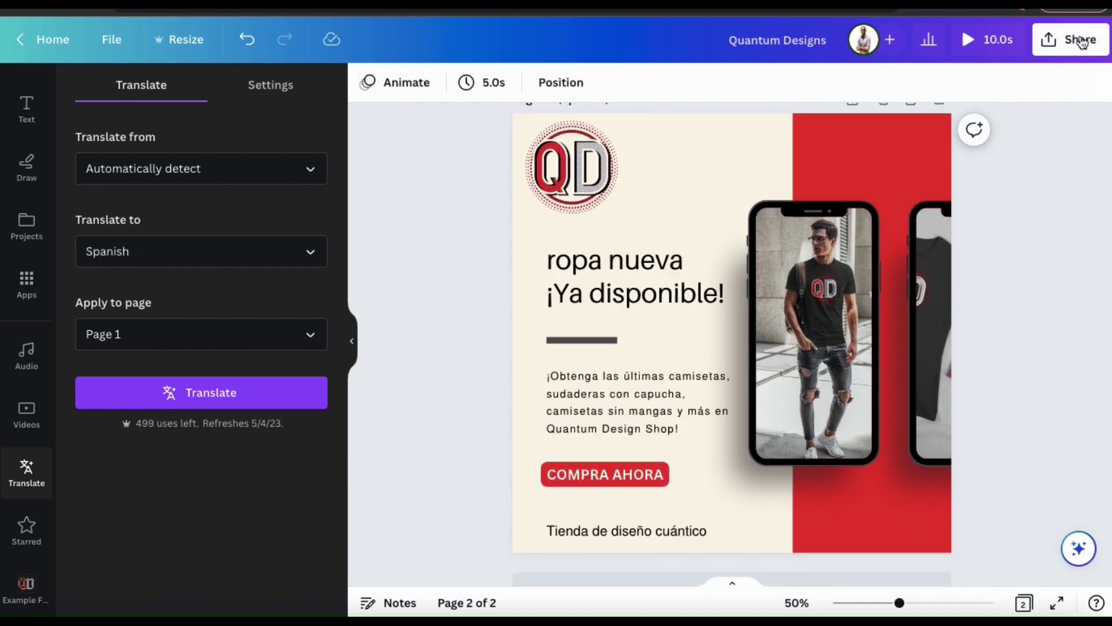
{"action": "left_click", "coordinate": [1070, 39]}
{"action": "left_click", "coordinate": [960, 449]}
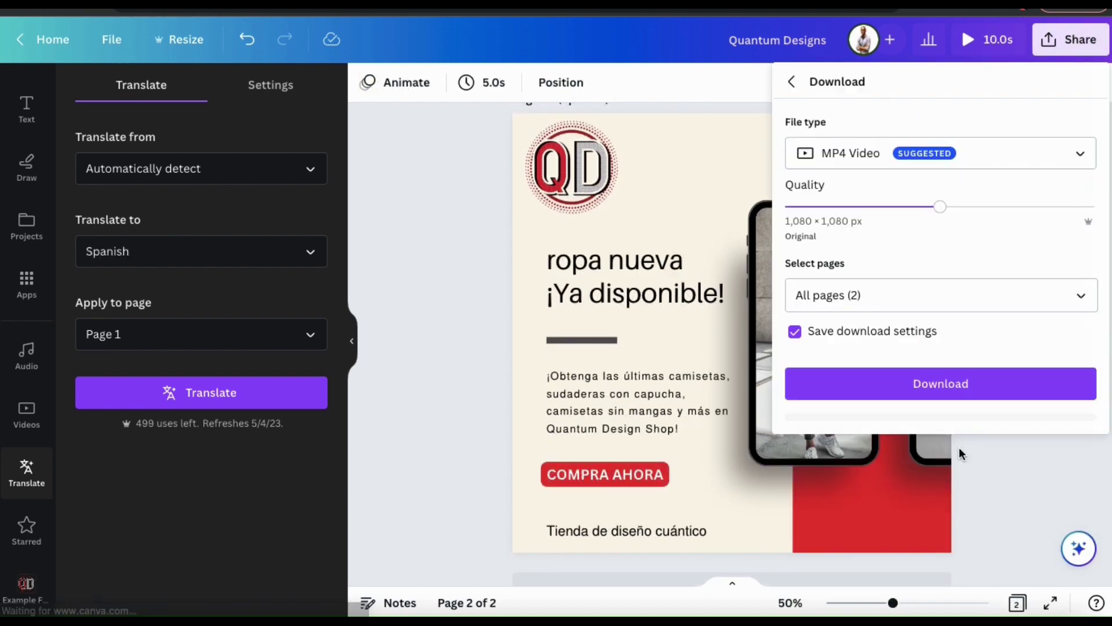
- Download the design as an MP4 video, then review the Japanese, Spanish and English pages
{"action": "left_click", "coordinate": [945, 384]}
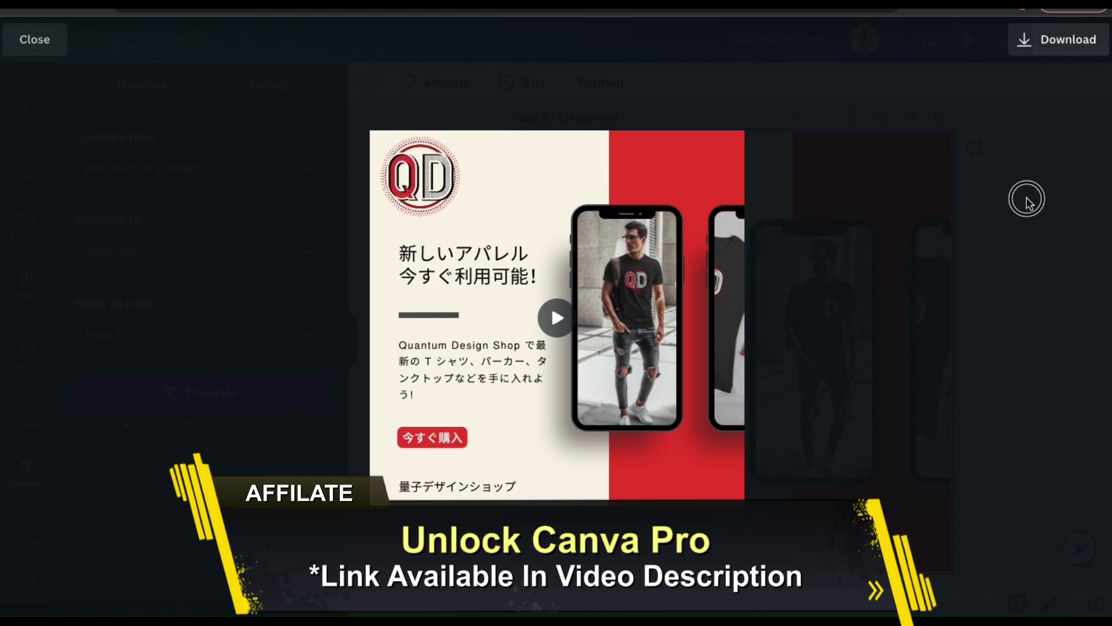
{"action": "key", "text": "Escape"}
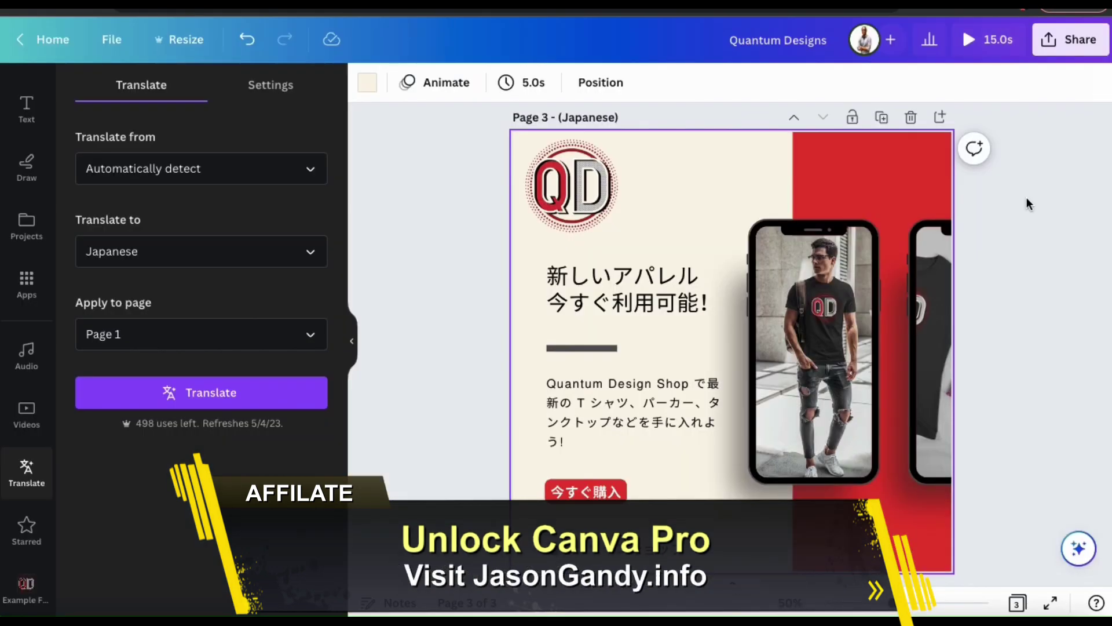
{"action": "scroll", "coordinate": [1026, 197], "scroll_direction": "up", "scroll_amount": 5}
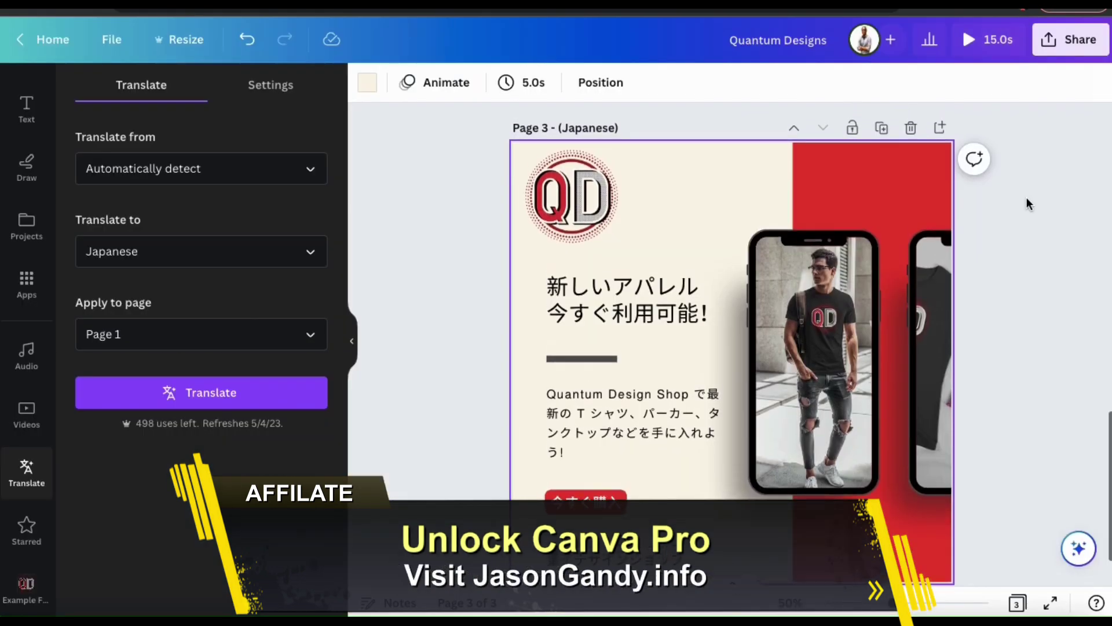
{"action": "scroll", "coordinate": [1026, 204], "scroll_direction": "up", "scroll_amount": 3}
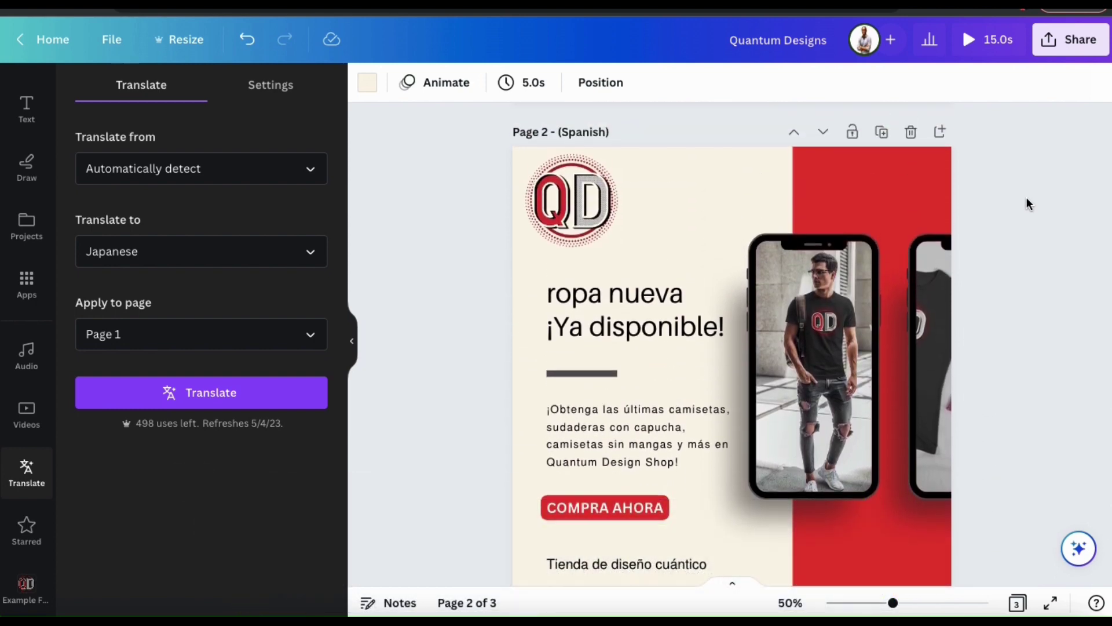
{"action": "scroll", "coordinate": [1027, 198], "scroll_direction": "down", "scroll_amount": 1}
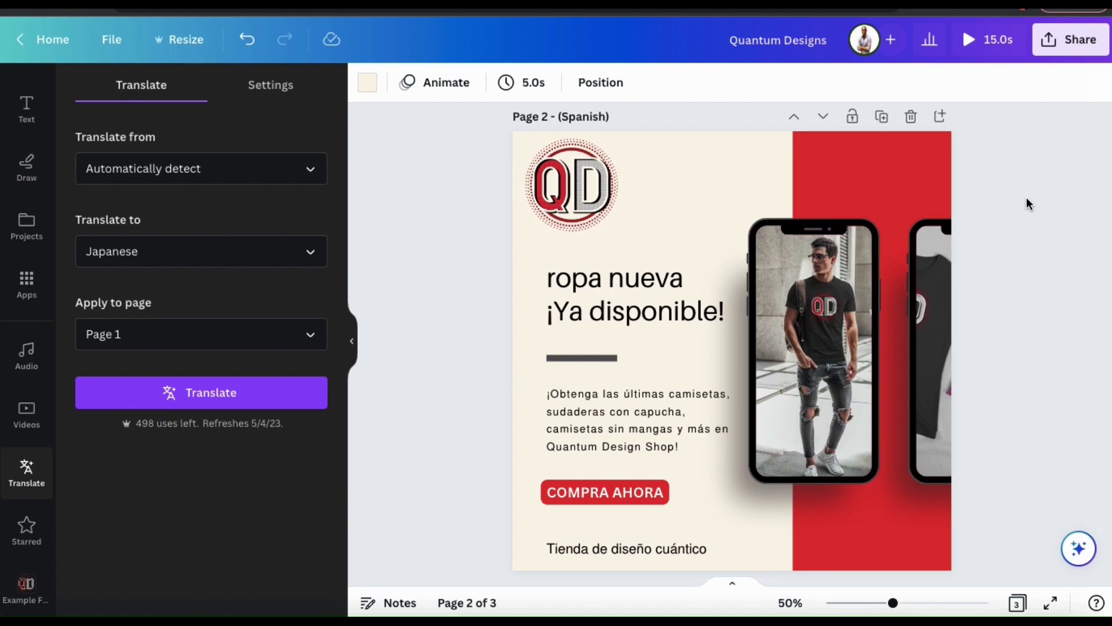
{"action": "scroll", "coordinate": [1026, 204], "scroll_direction": "up", "scroll_amount": 7}
{"action": "scroll", "coordinate": [1026, 204], "scroll_direction": "down", "scroll_amount": 1}
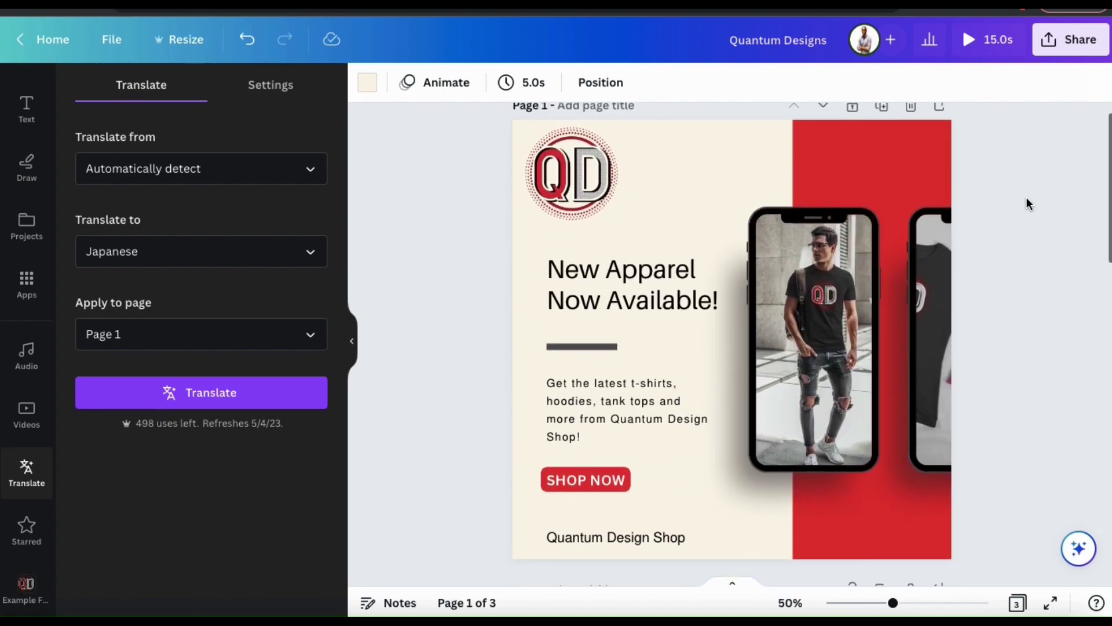